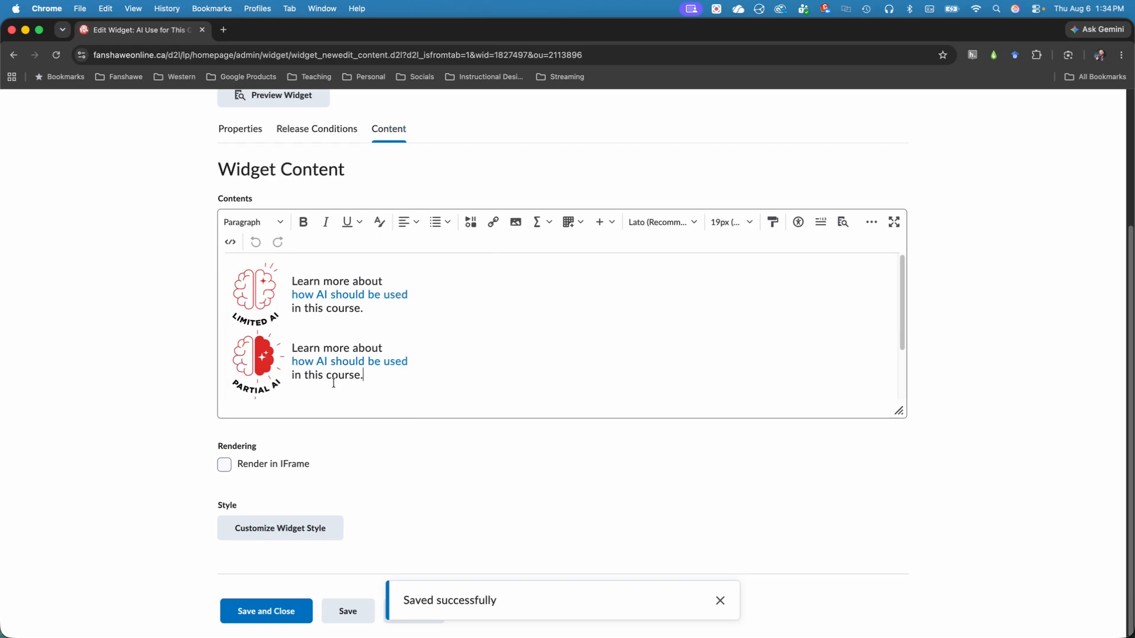
Delete the Limited AI and Partial AI entries from the widget content, save the widget and return to the course homepage.
type("Learn more about how AI should be used in this course.")
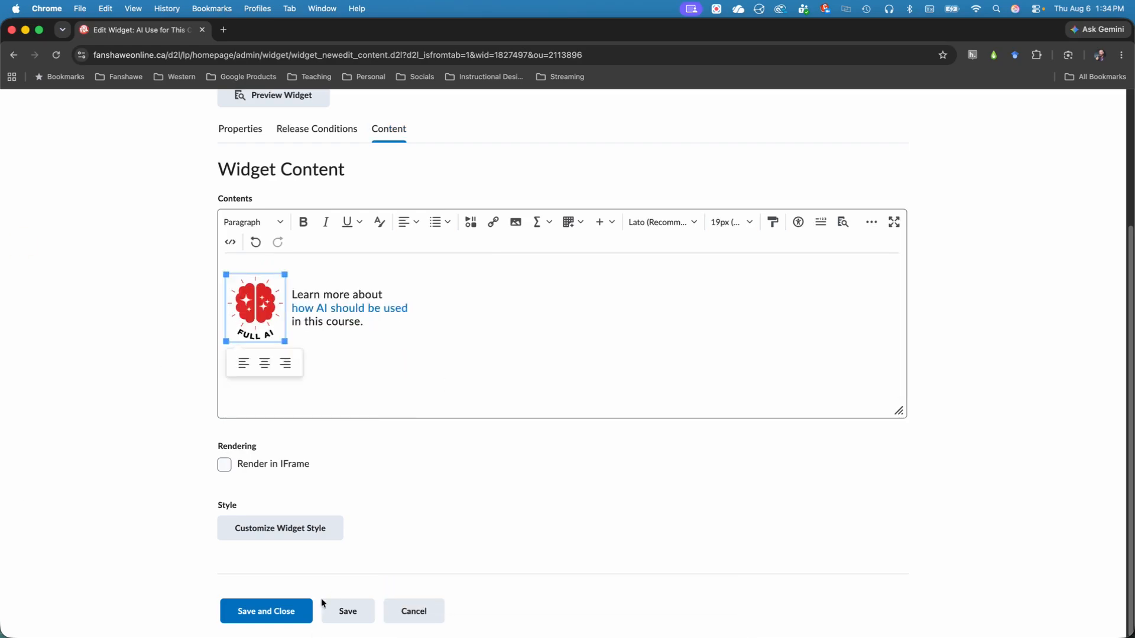
left_click(281, 612)
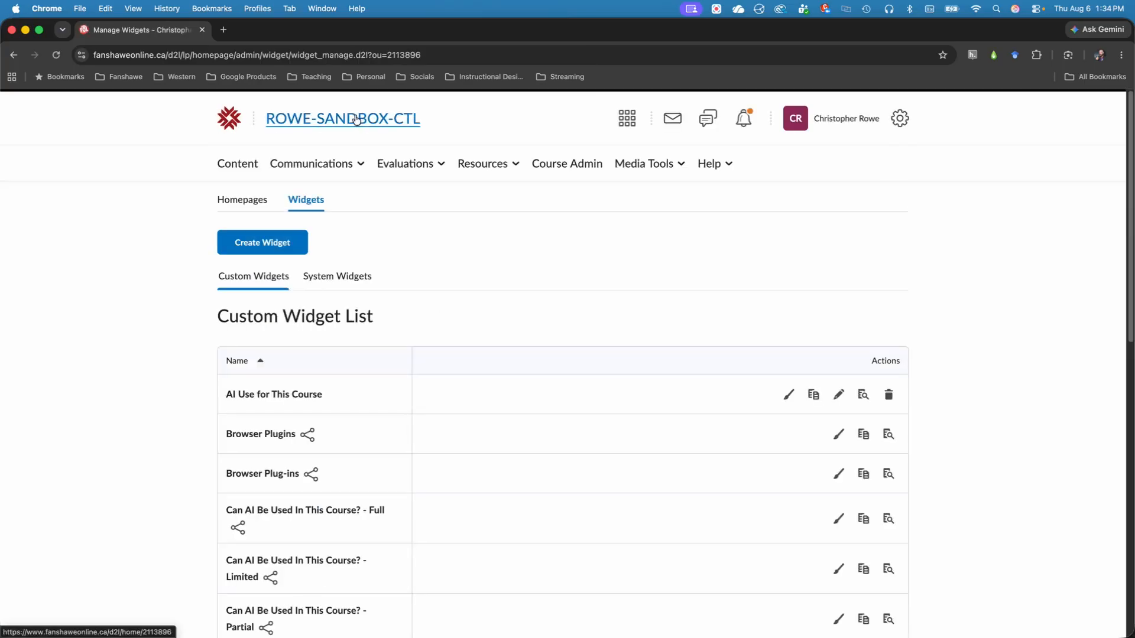
left_click(357, 119)
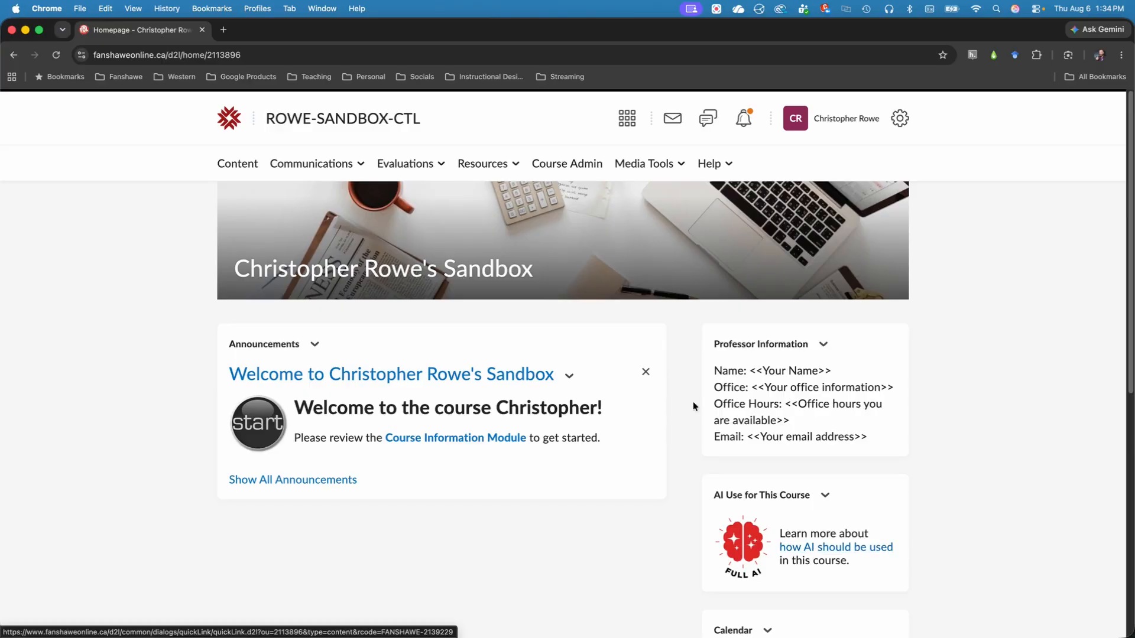
Open the Course Overview page from the Course Information module in the course content for editing.
left_click(224, 164)
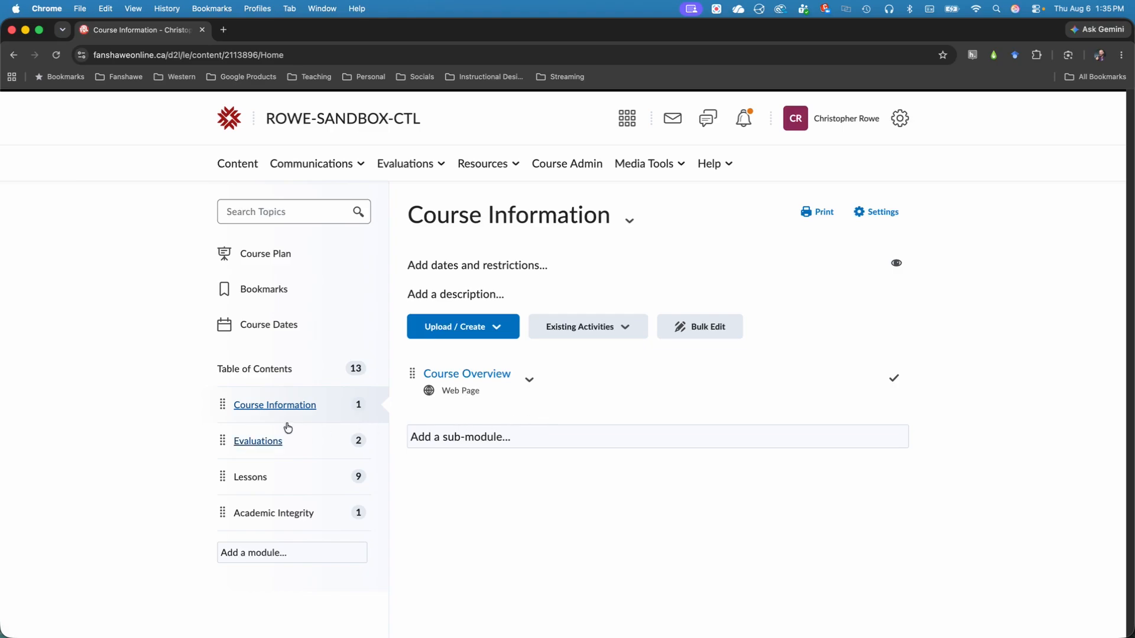
left_click(528, 380)
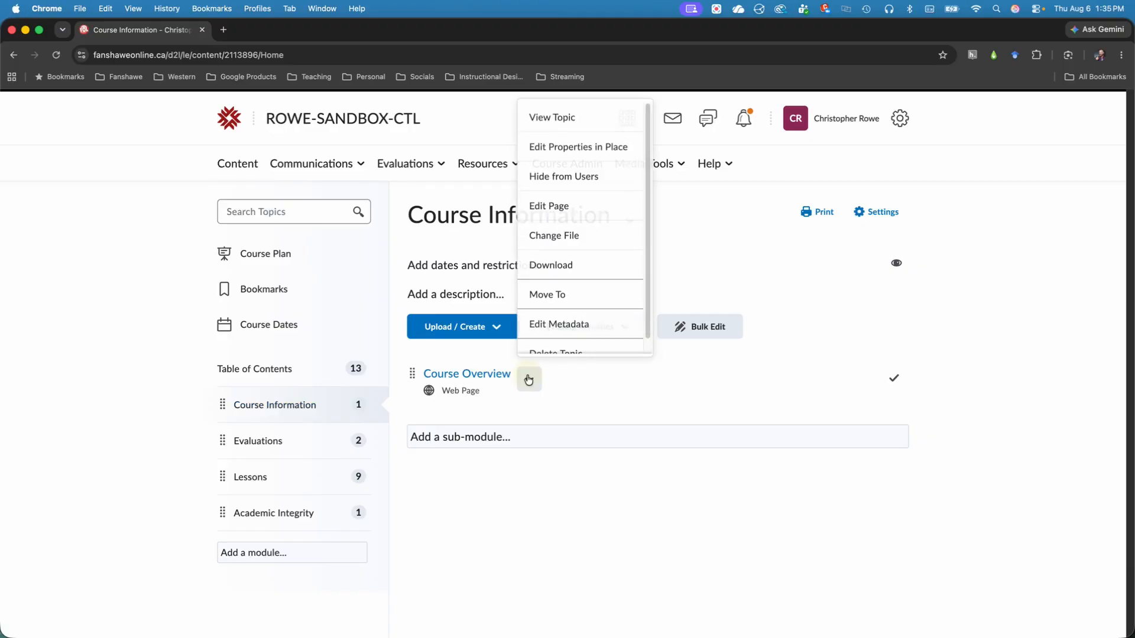
left_click(577, 205)
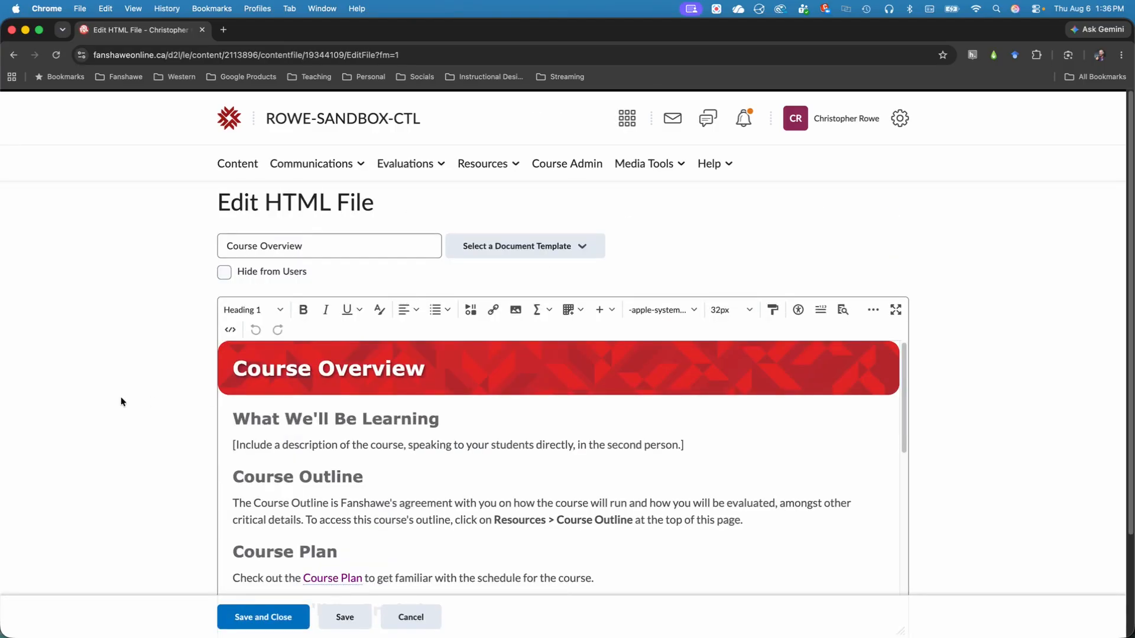
Insert an empty line between the Evaluation Breakdown table and the Accessibility heading.
scroll(337, 401, "down", 3)
scroll(337, 402, "down", 6)
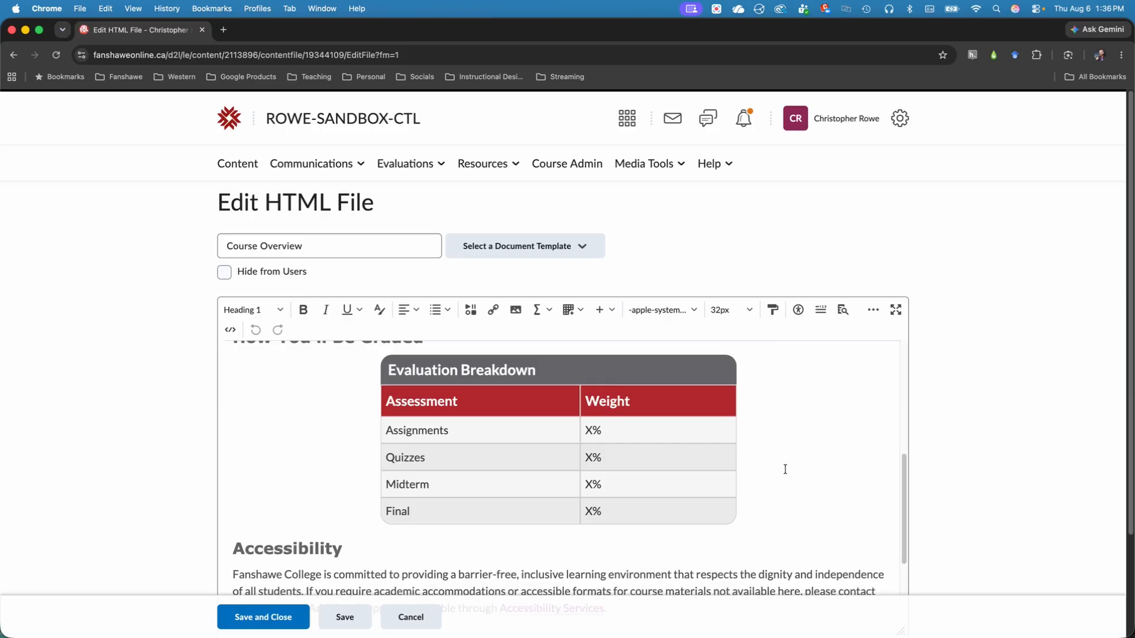
left_click(785, 469)
key("Return")
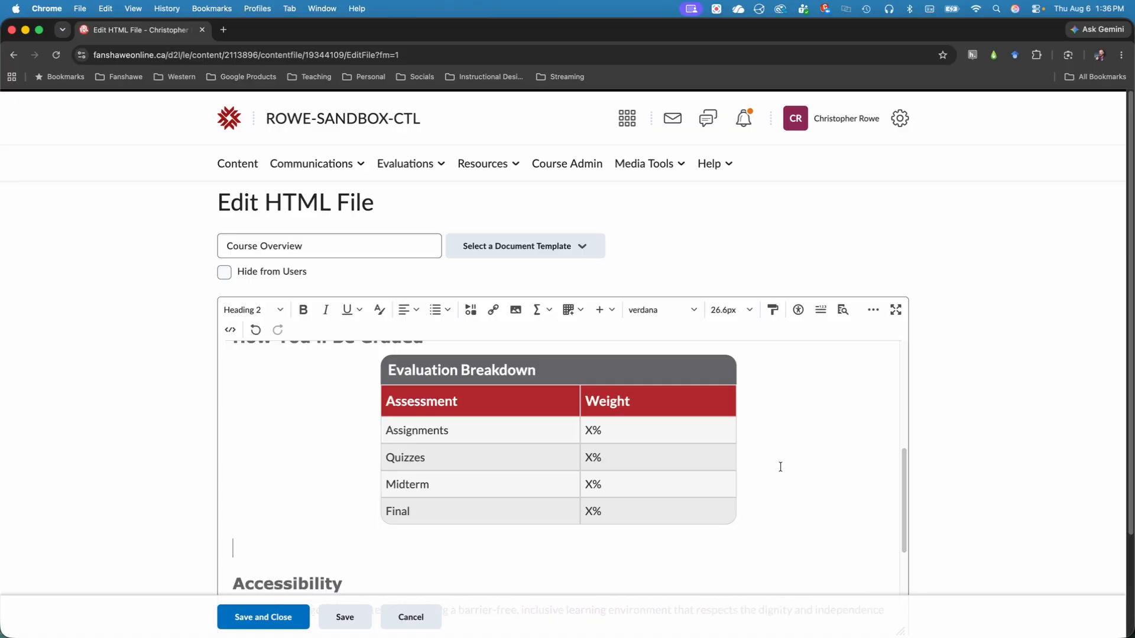
scroll(780, 463, "down", 1)
scroll(1046, 423, "down", 1)
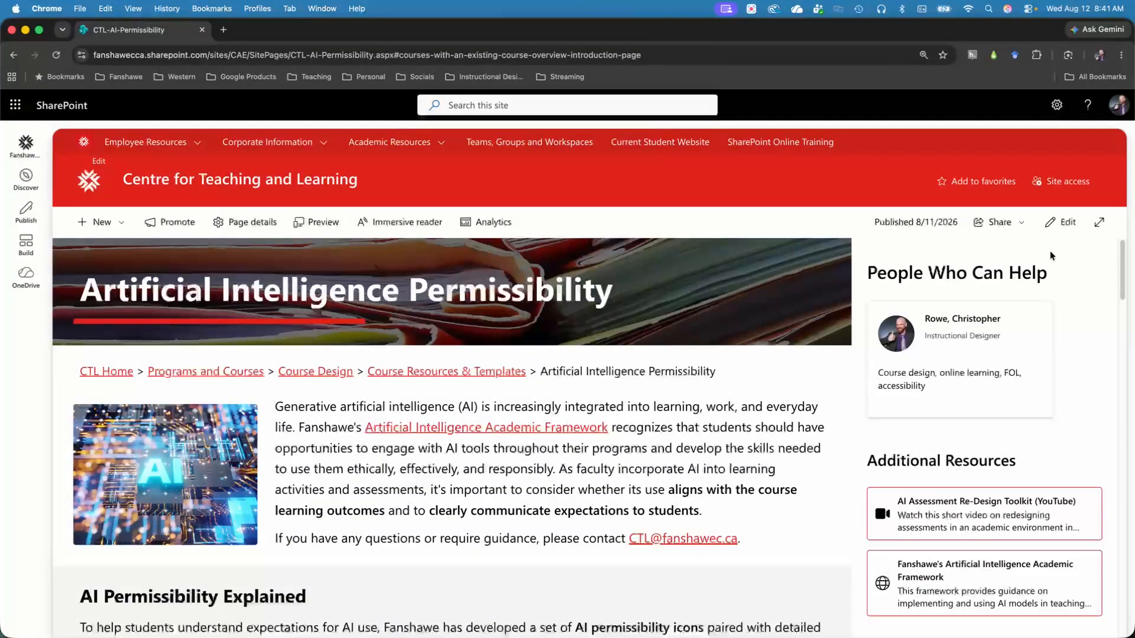
On the SharePoint Artificial Intelligence Permissibility page, open AI Permissibility Code.txt for courses with an existing Course Overview/Introduction page and copy all its code.
left_click_drag(1117, 261, 1102, 573)
left_click(207, 359)
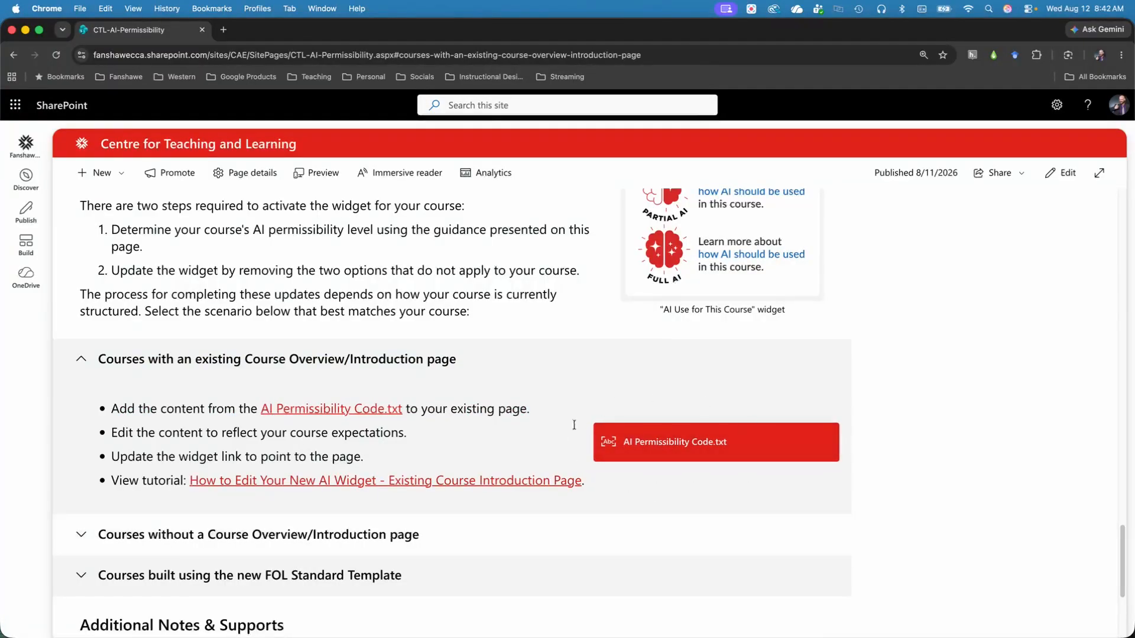
left_click(703, 444)
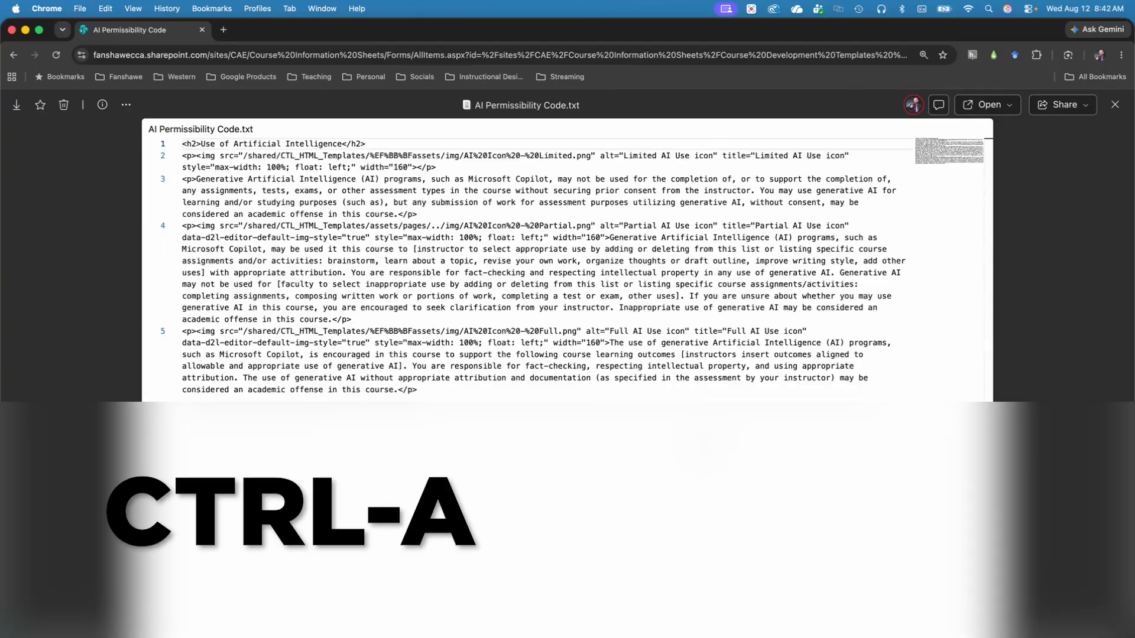
key("ctrl+a")
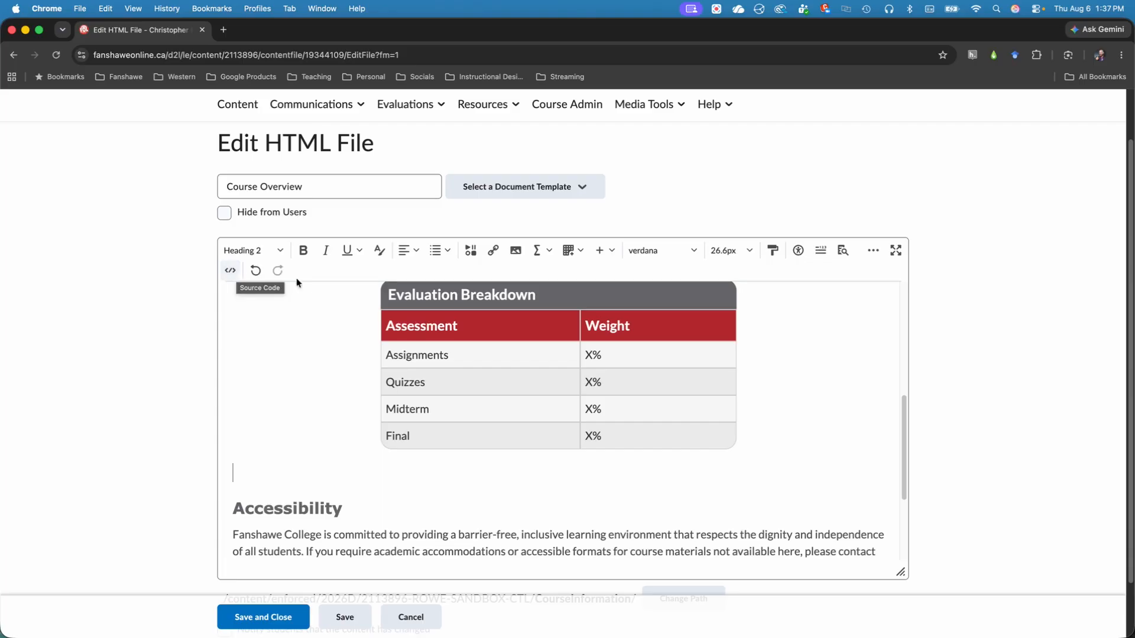
Back in the Course Overview editor, paste the AI permissibility code into the source code's empty h2 element after the table and save it.
left_click(869, 251)
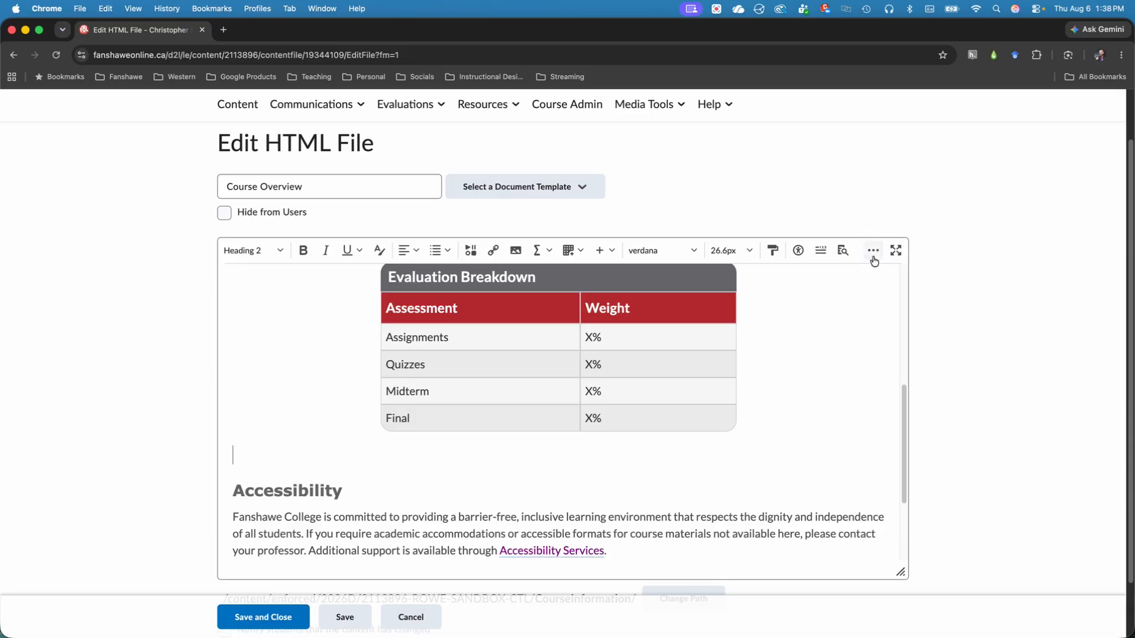
left_click(875, 251)
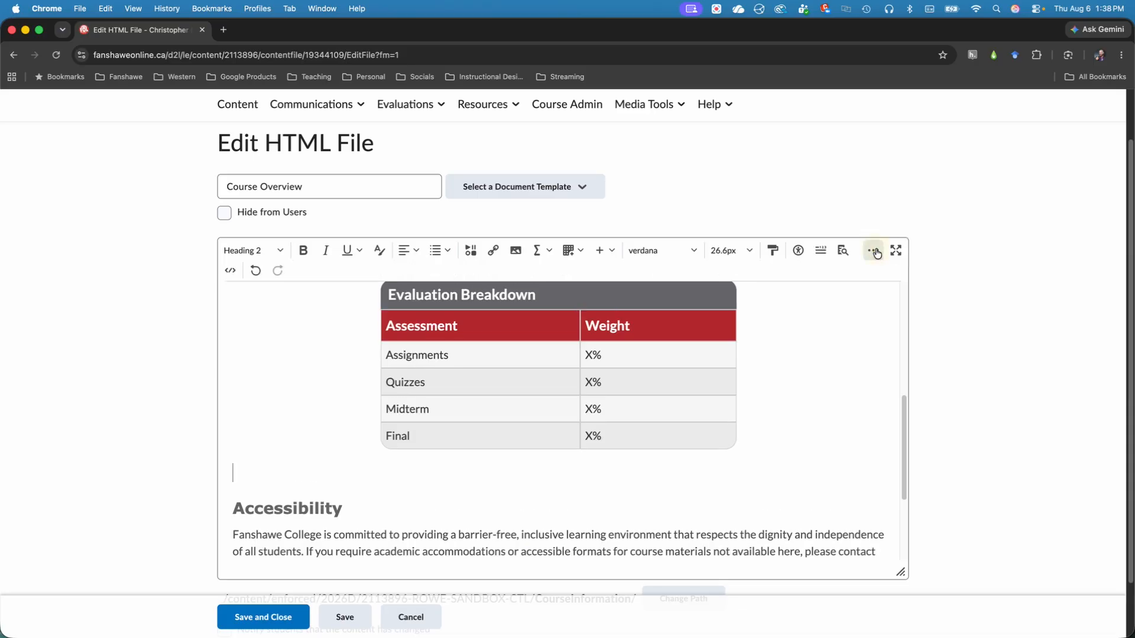
left_click(229, 270)
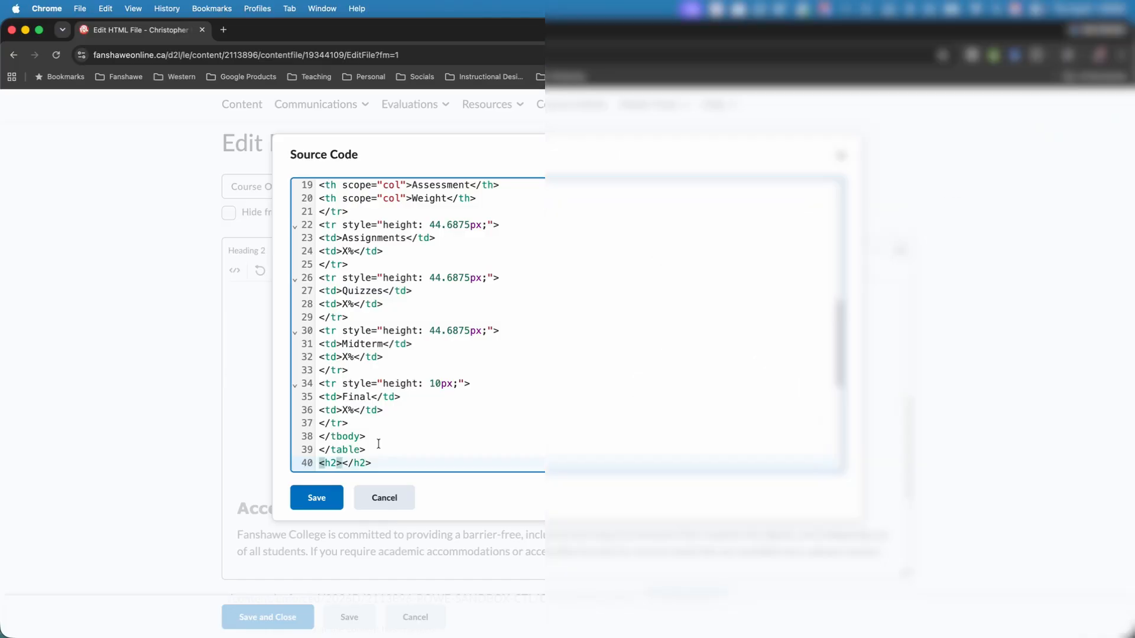
key("super+v")
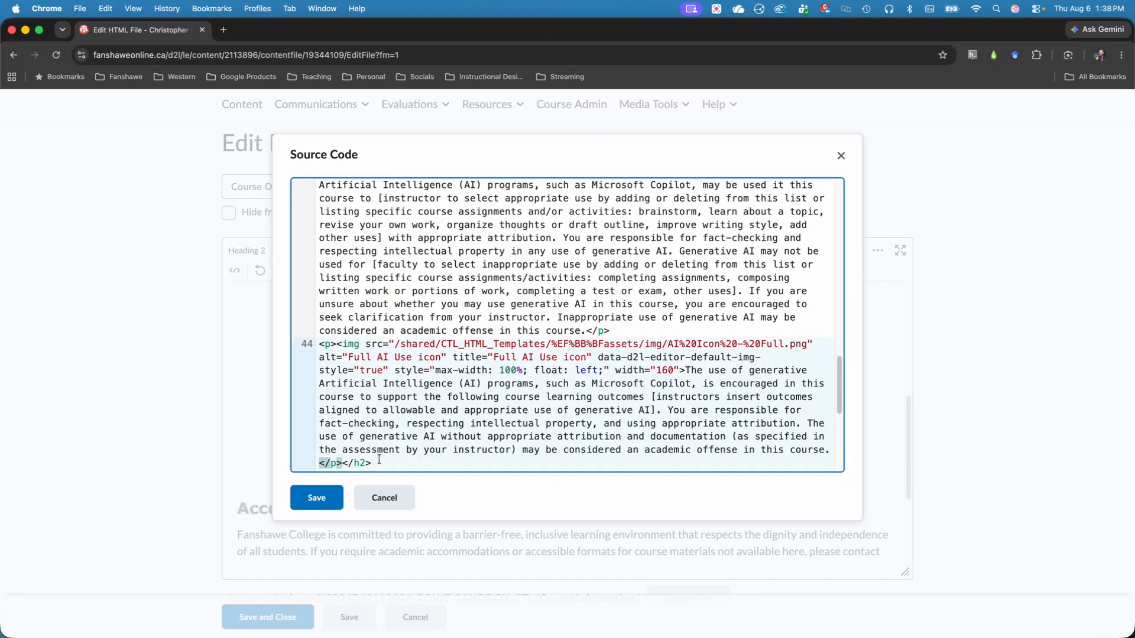
left_click(316, 499)
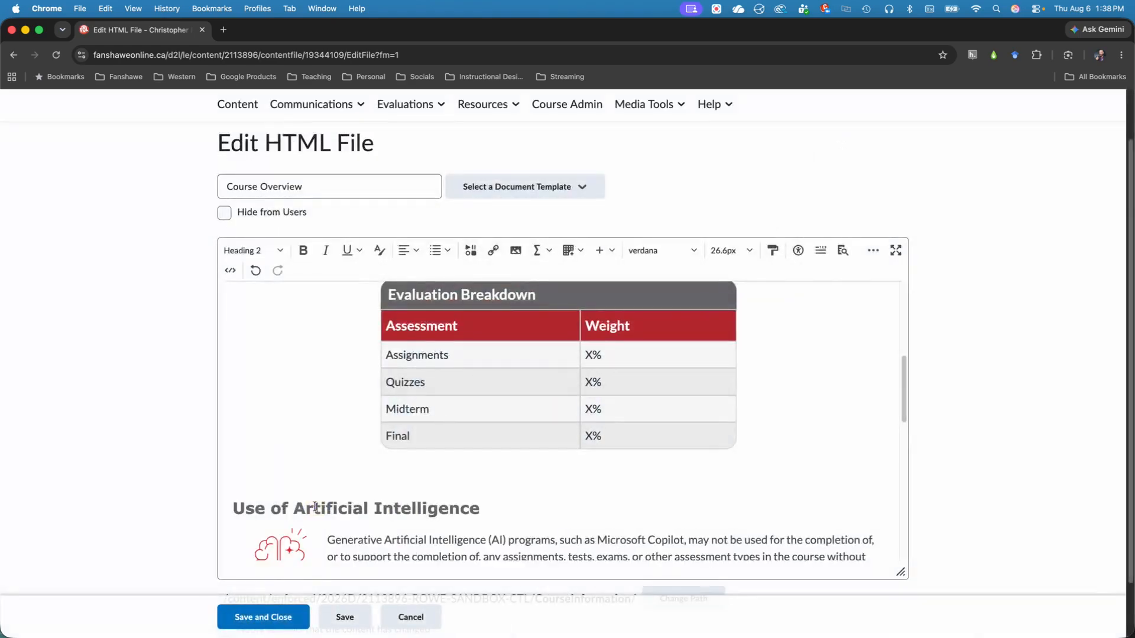
Delete the Limited AI and Partial AI icons and paragraphs plus the leftover blank lines under Use of Artificial Intelligence, keeping the Full AI statement.
scroll(315, 506, "down", 15)
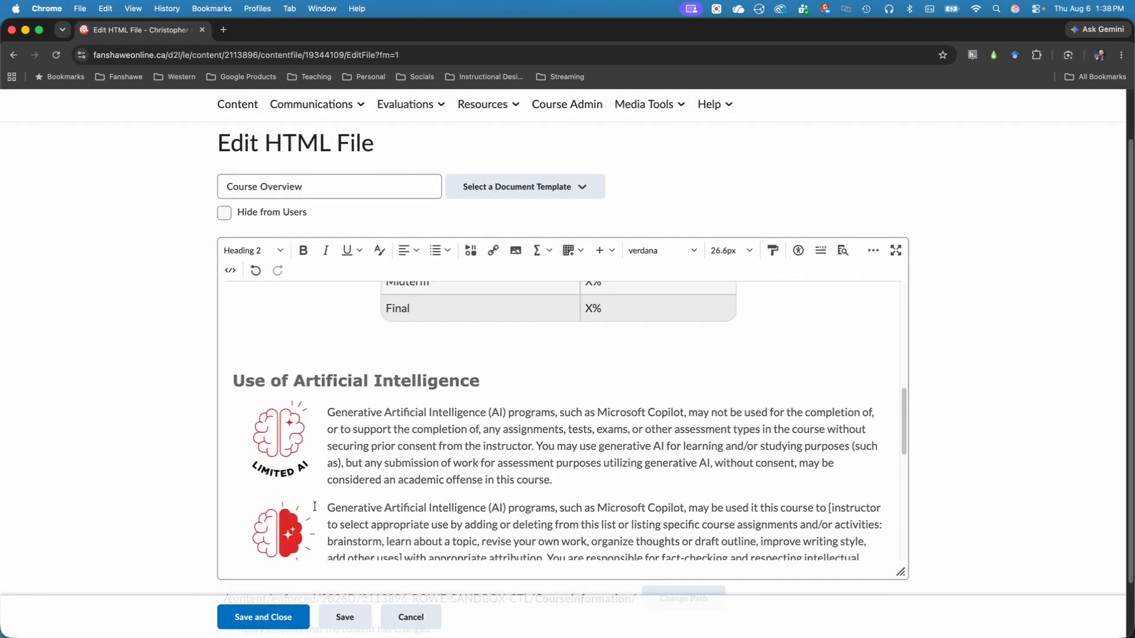
scroll(315, 506, "up", 12)
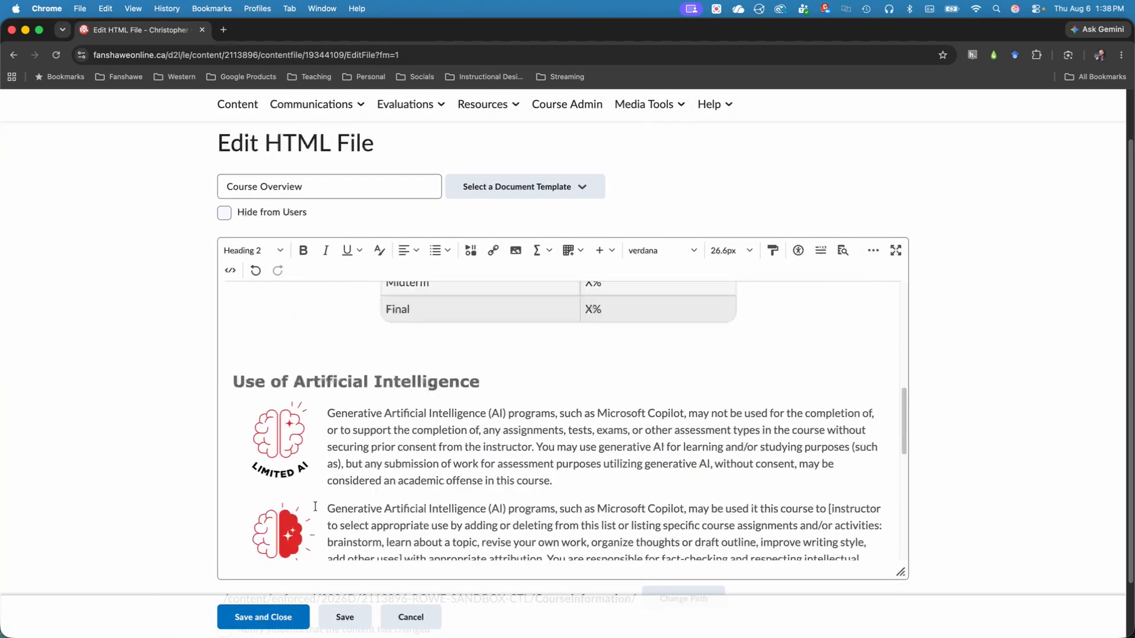
scroll(315, 507, "down", 3)
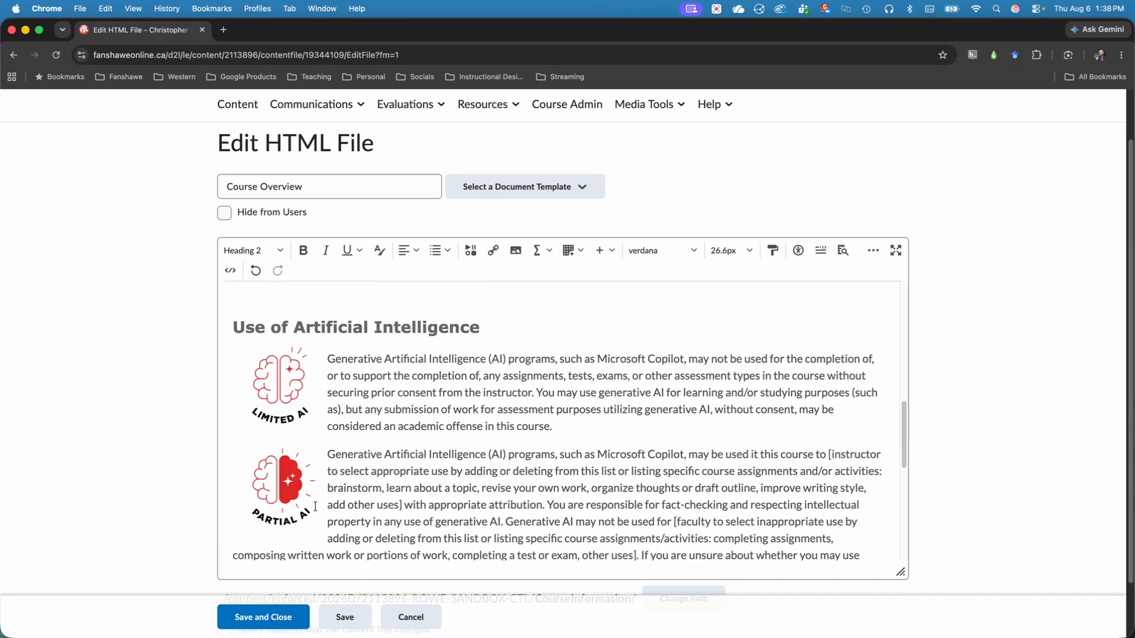
scroll(315, 507, "down", 3)
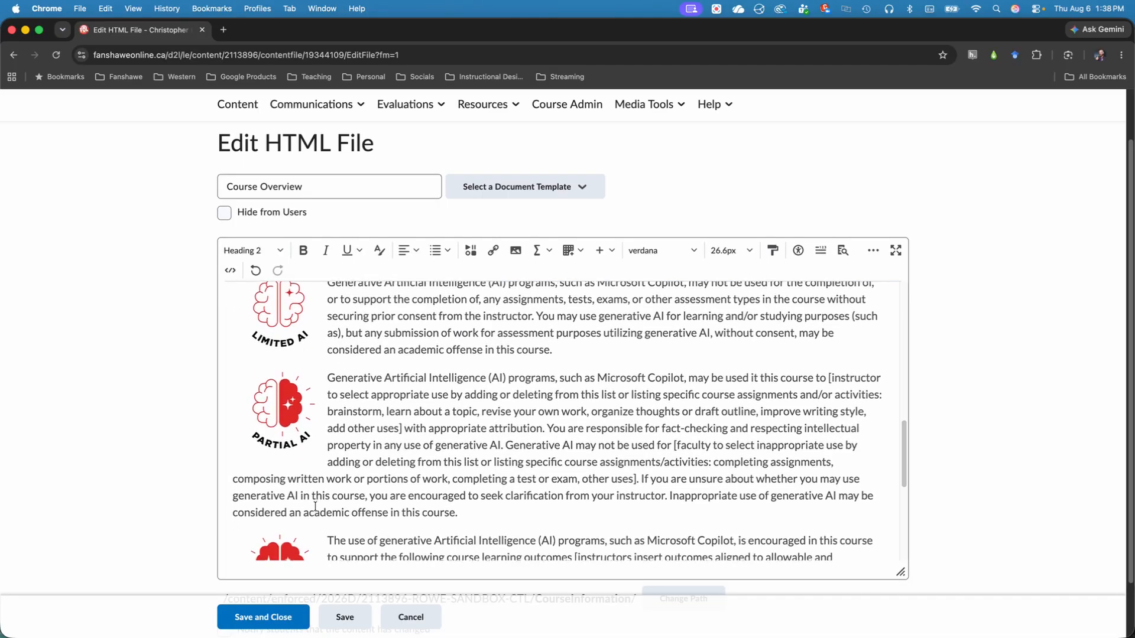
scroll(316, 507, "up", 3)
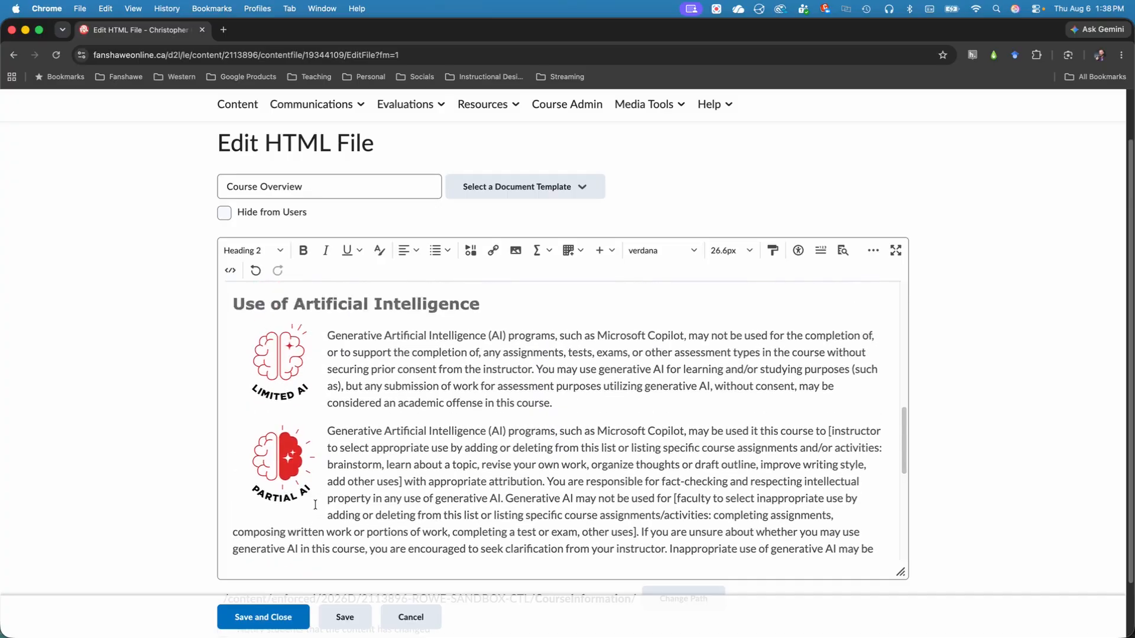
scroll(315, 504, "down", 1)
left_click_drag(517, 545, 168, 326)
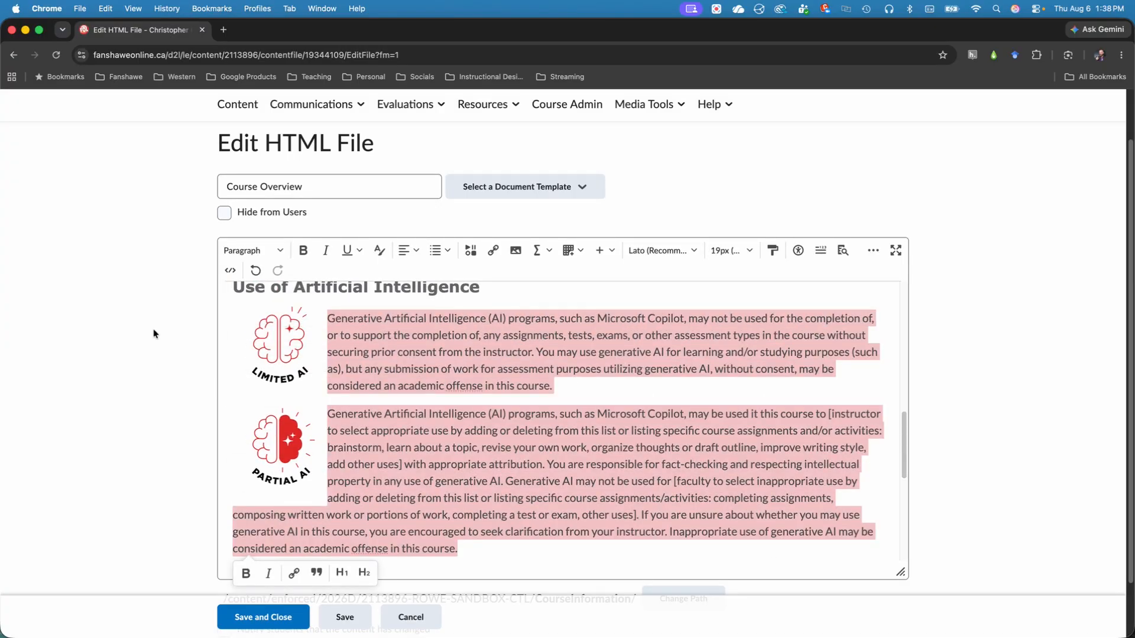
key("BackSpace")
key("BackSpace")
key("BackSpace")
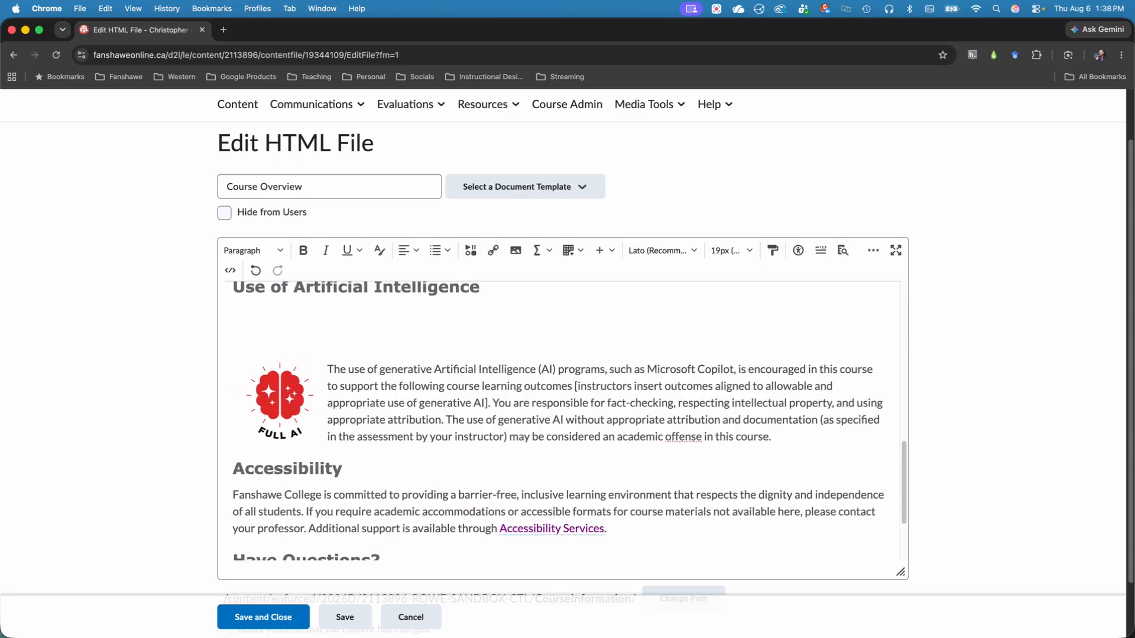
key("BackSpace")
key("Down")
key("BackSpace")
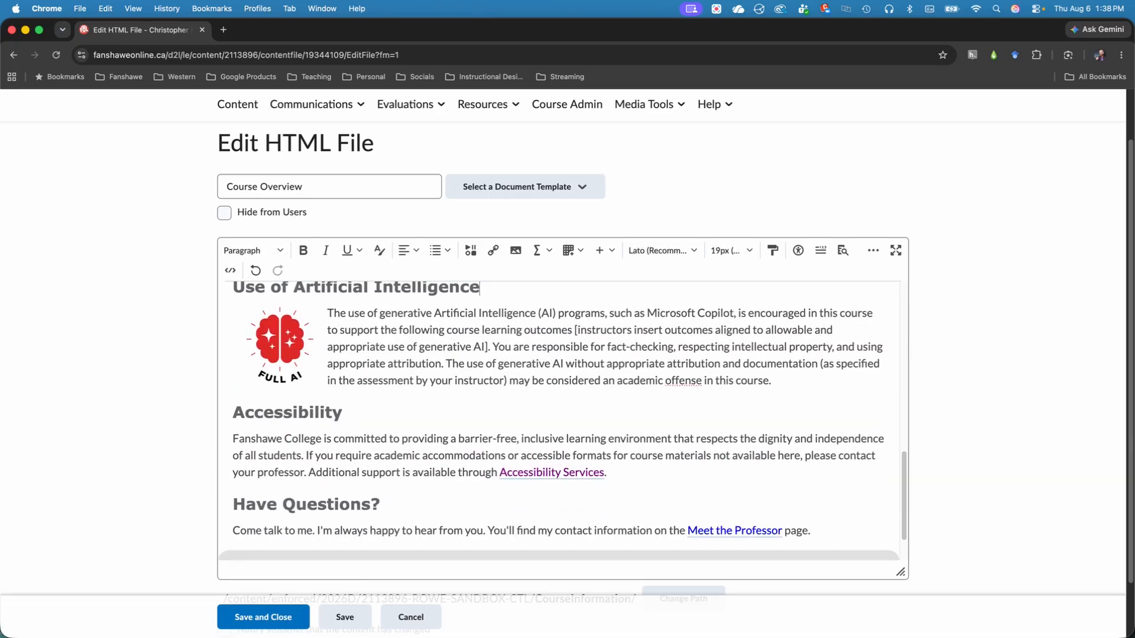
Save and close the Course Overview page, and review the Full AI statement on the published page.
triple_click(799, 388)
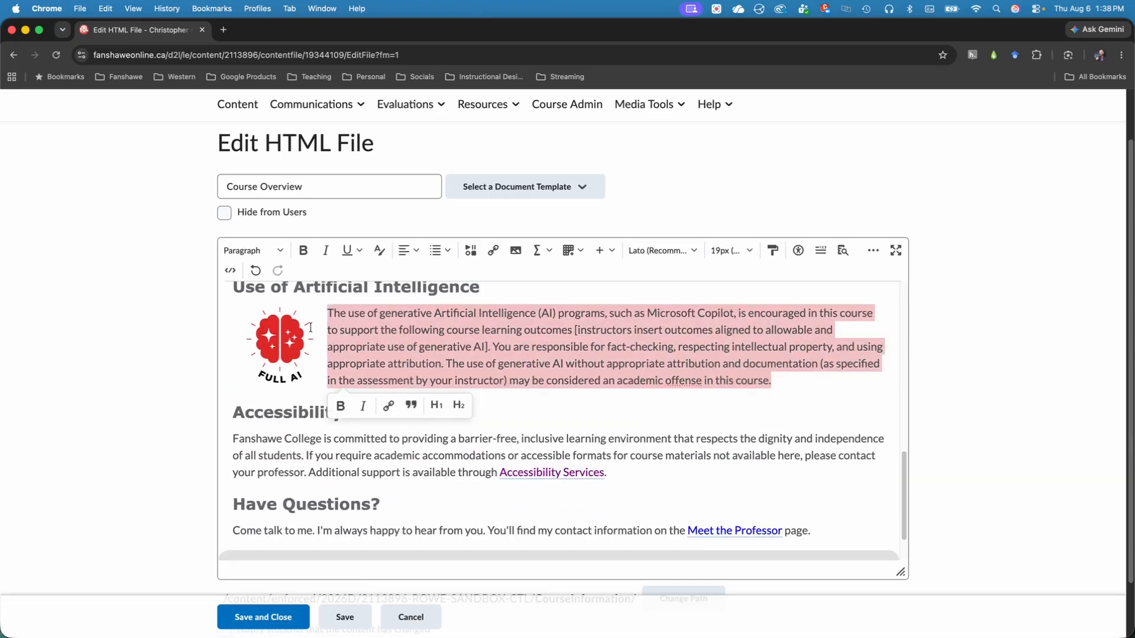
left_click(528, 331)
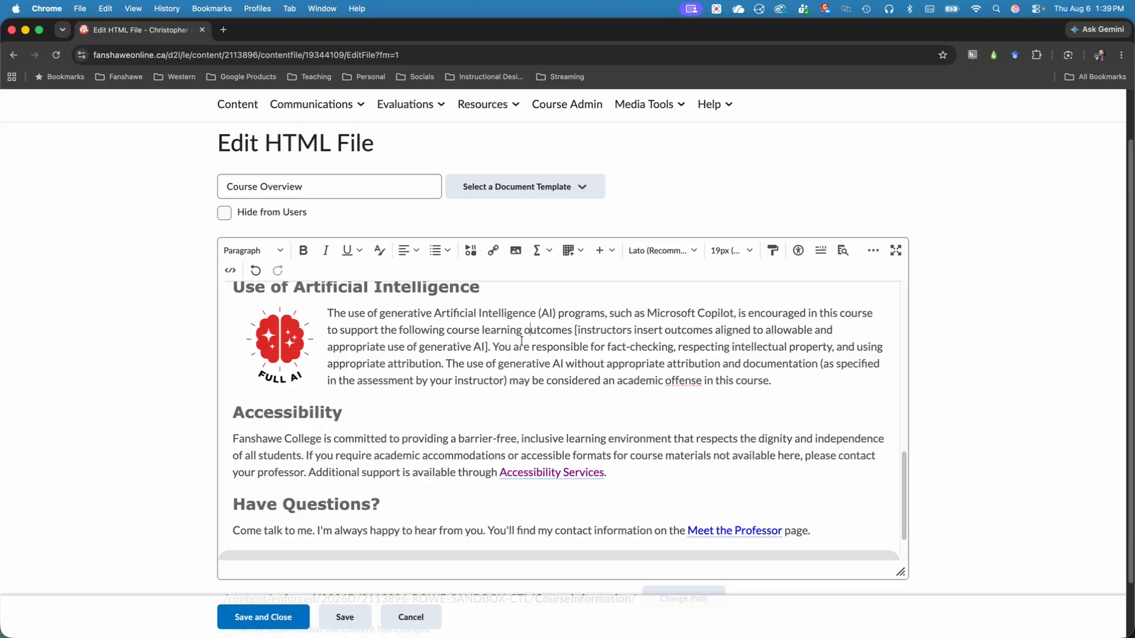
left_click(276, 619)
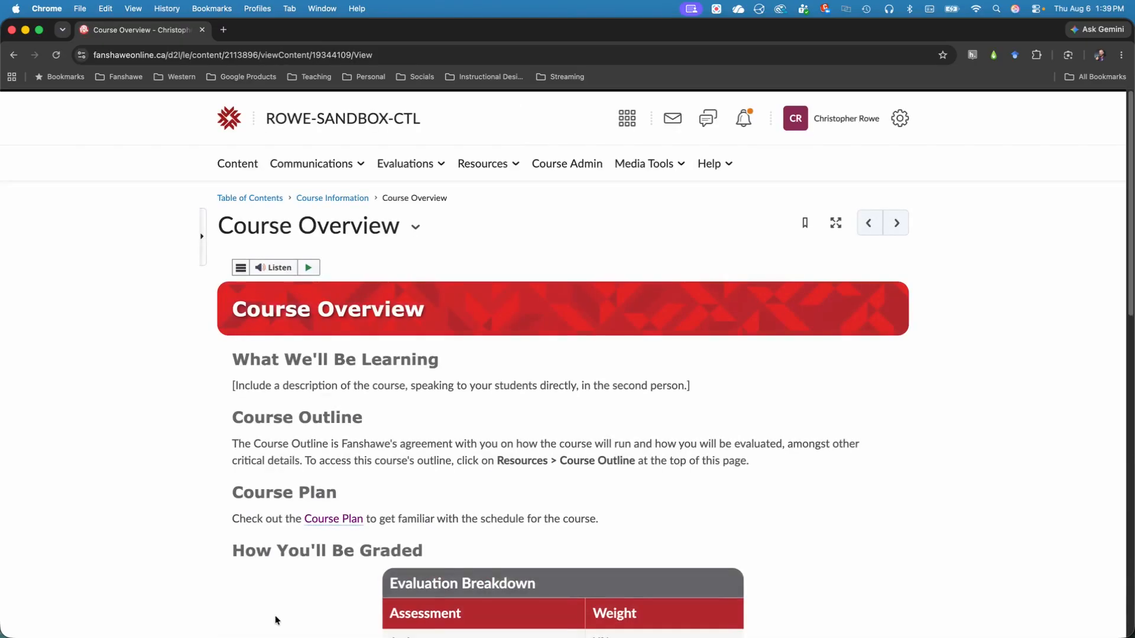
scroll(390, 415, "down", 7)
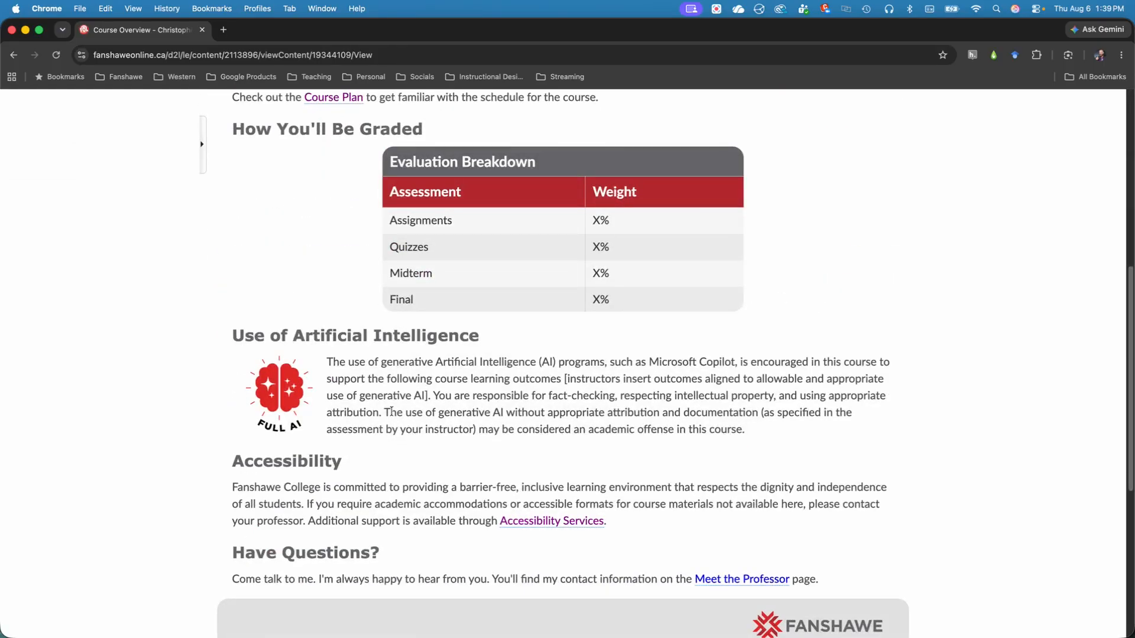
scroll(391, 412, "up", 7)
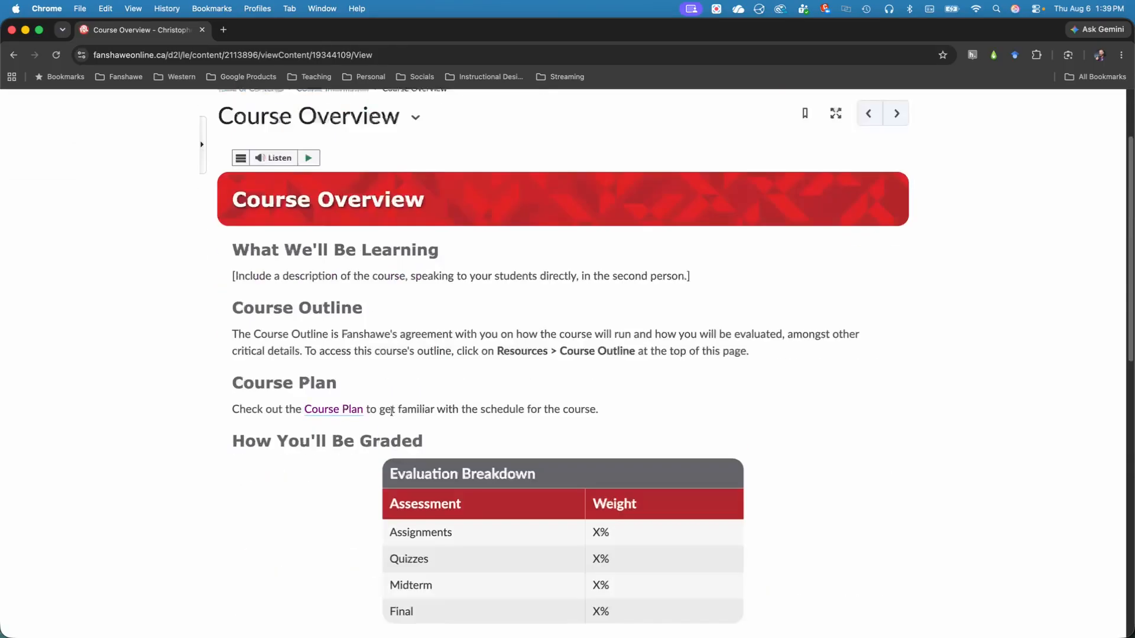
From the course homepage, open the AI Use for This Course widget's content for editing and remove the existing link from "how AI should be used".
left_click(331, 116)
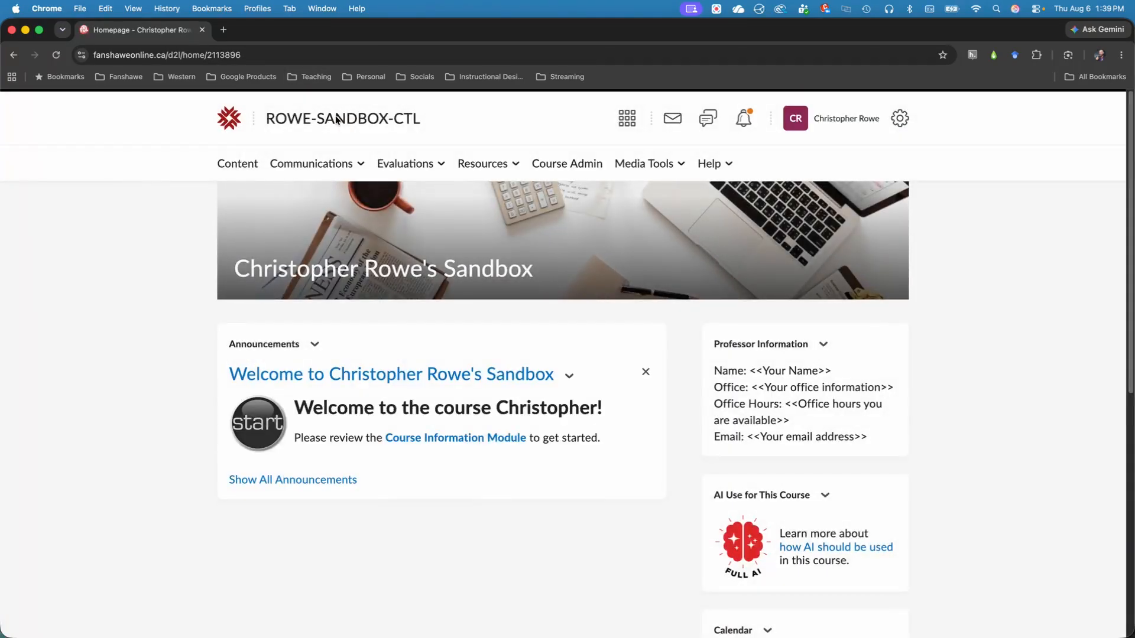
left_click(834, 502)
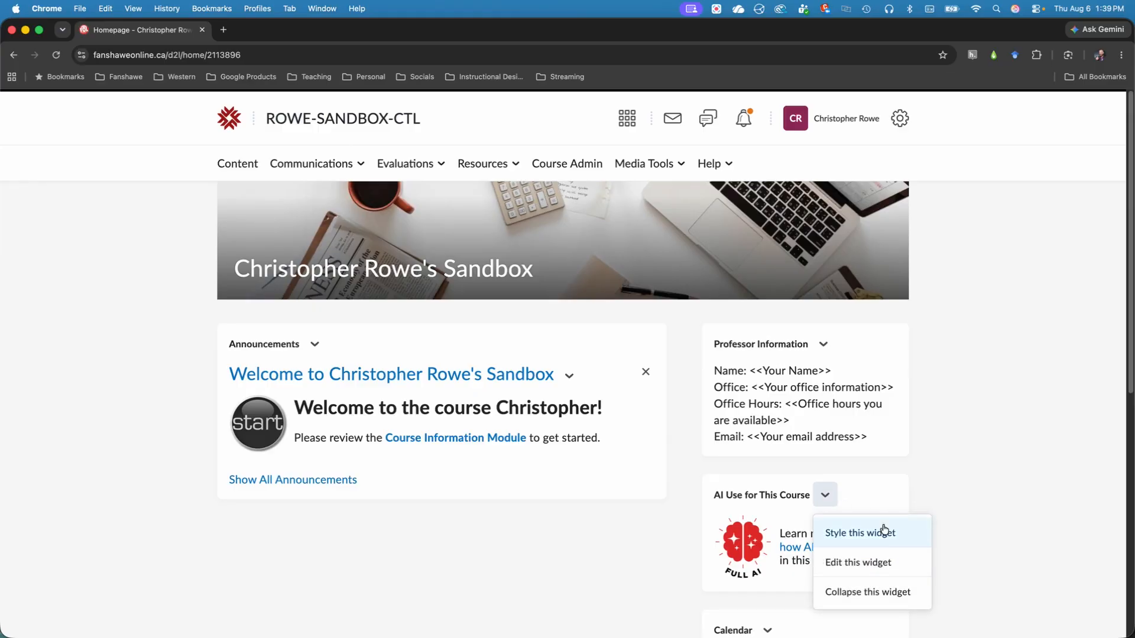
left_click(882, 563)
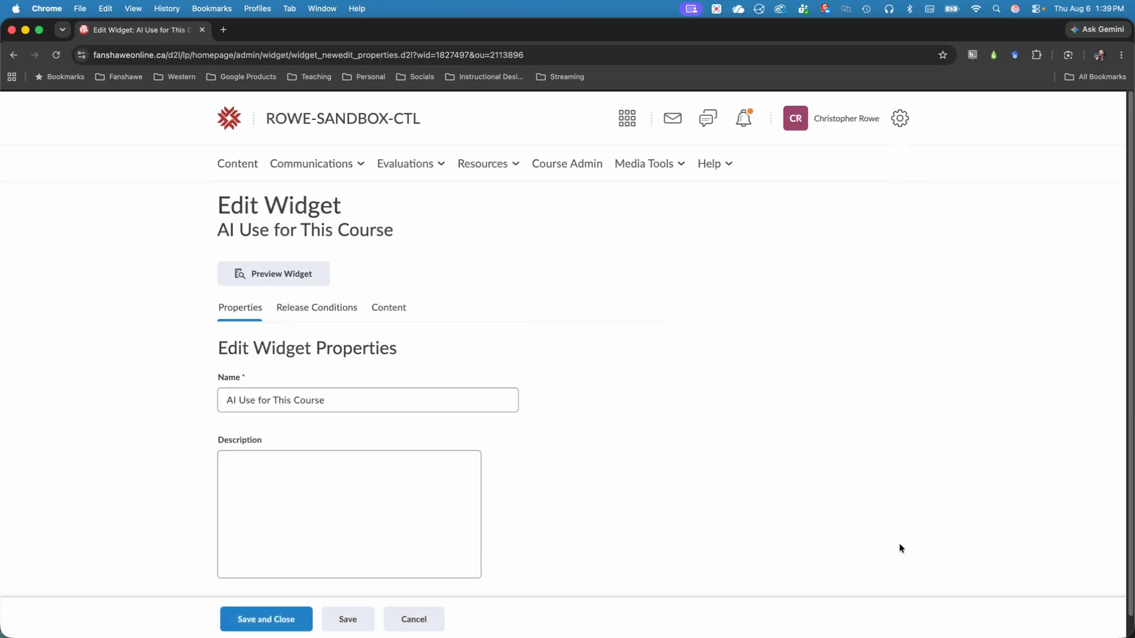
left_click(389, 317)
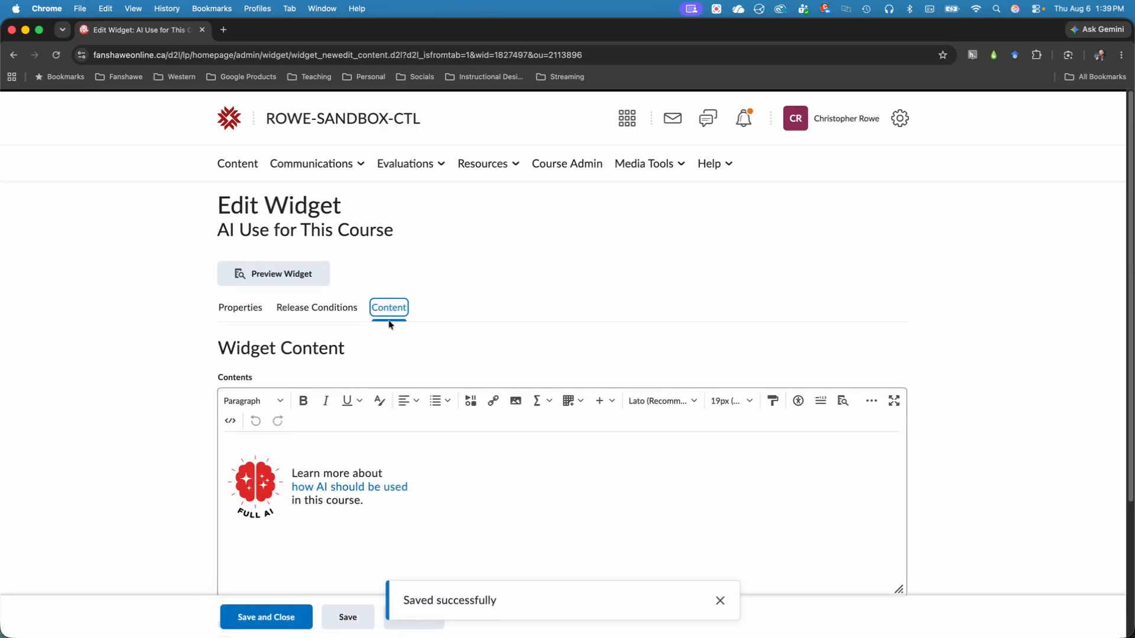
left_click(403, 492)
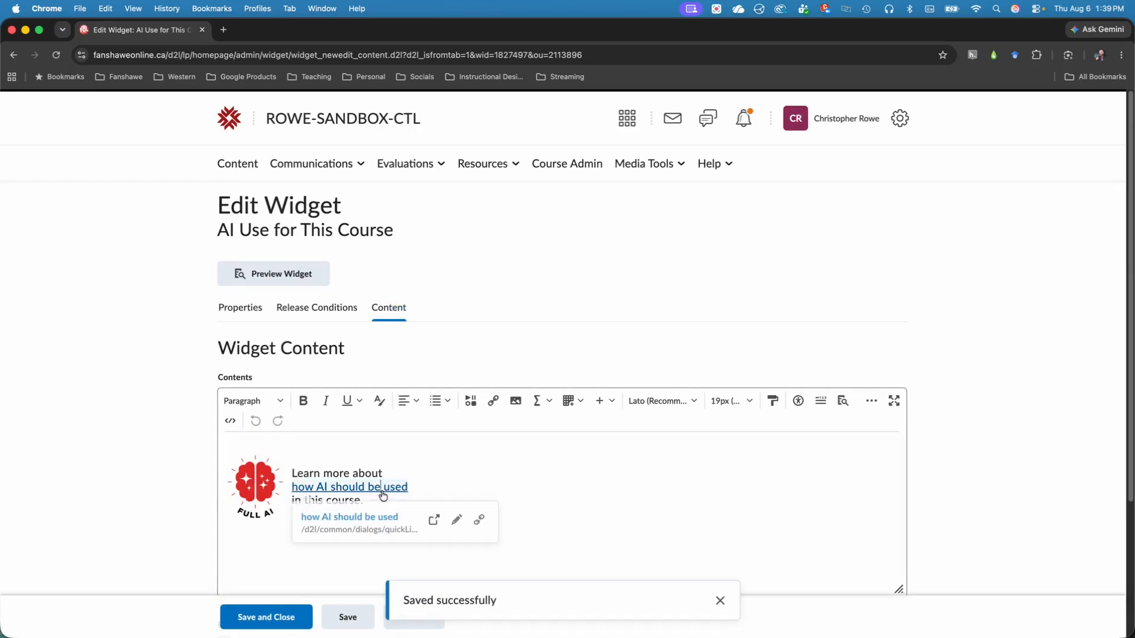
left_click(479, 519)
Link "how AI should be used" to the Course Overview page in the Course Information module with a quicklink, then save and close the widget.
left_click_drag(408, 487, 288, 487)
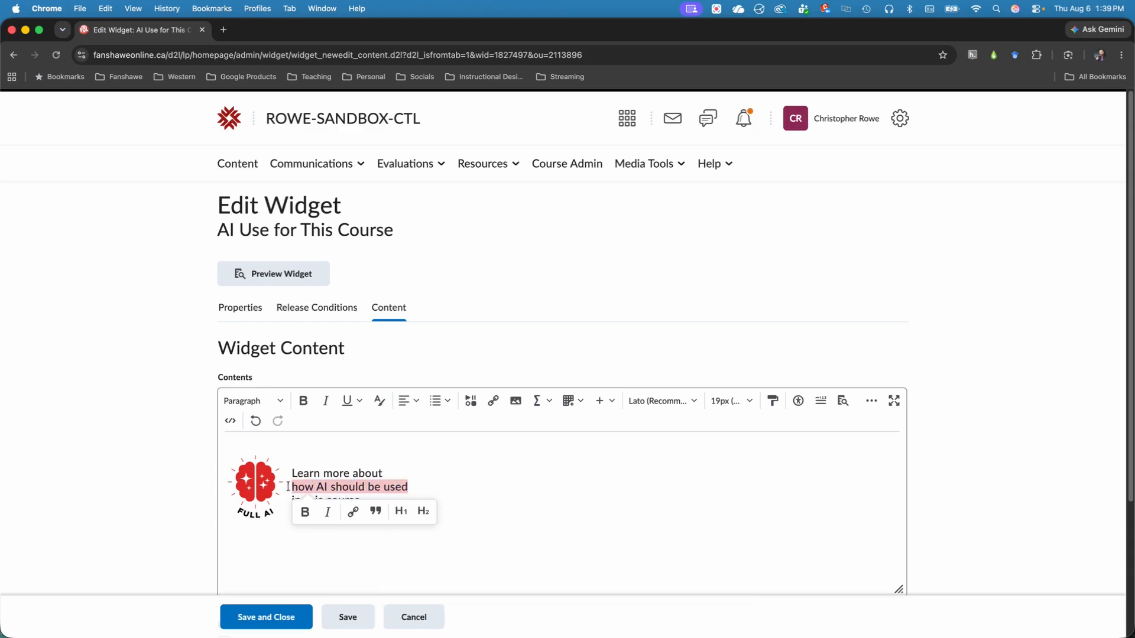
left_click(353, 513)
left_click(661, 212)
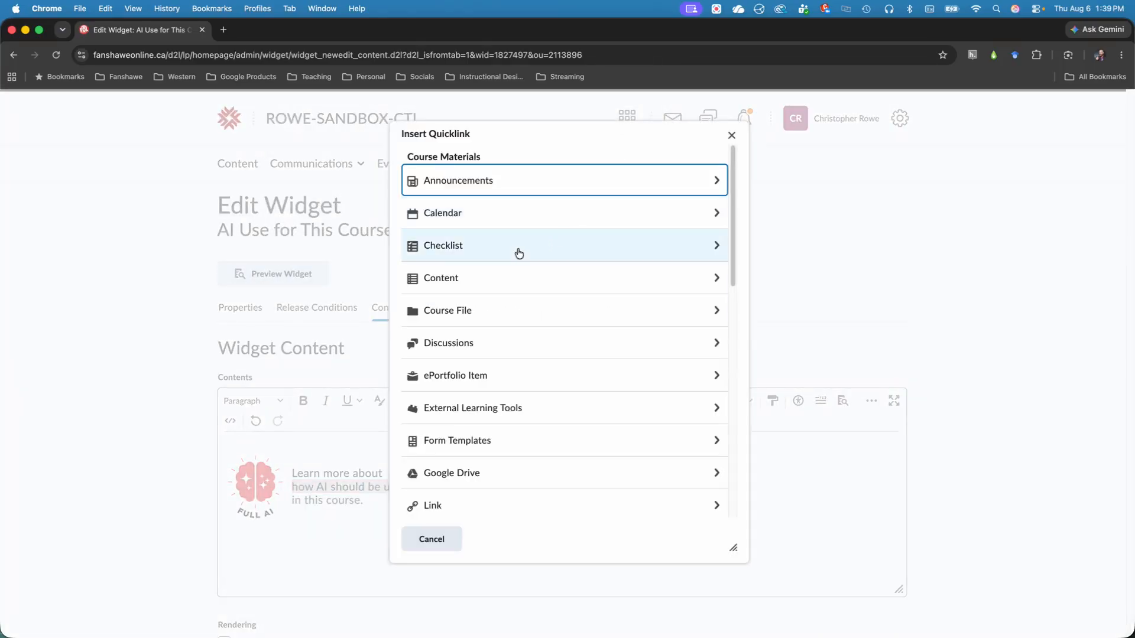
left_click(459, 289)
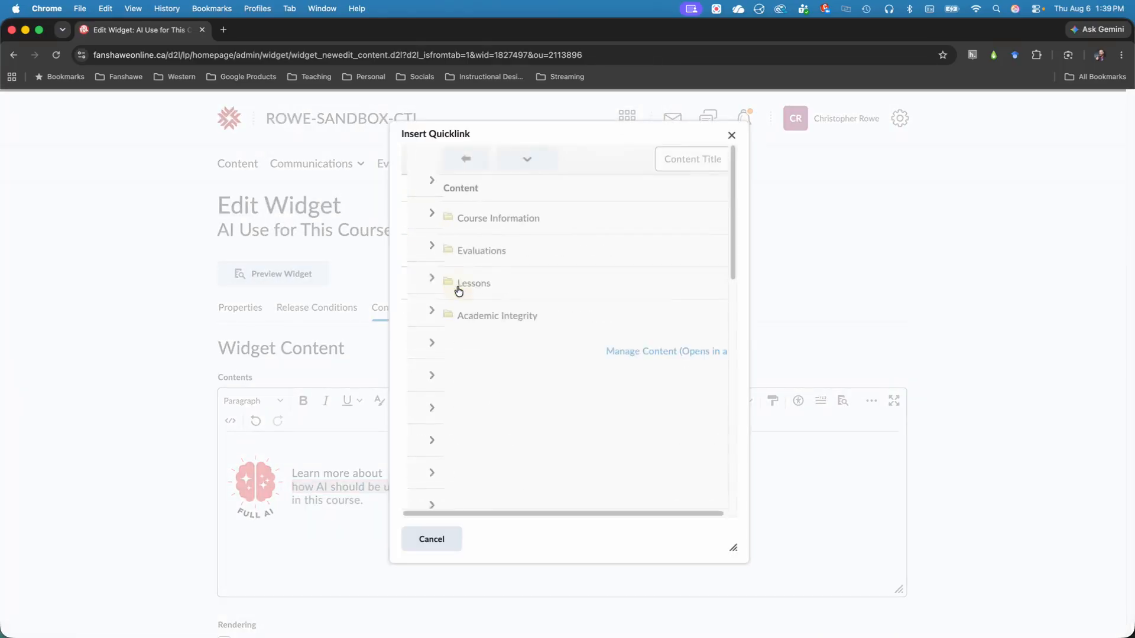
left_click(476, 230)
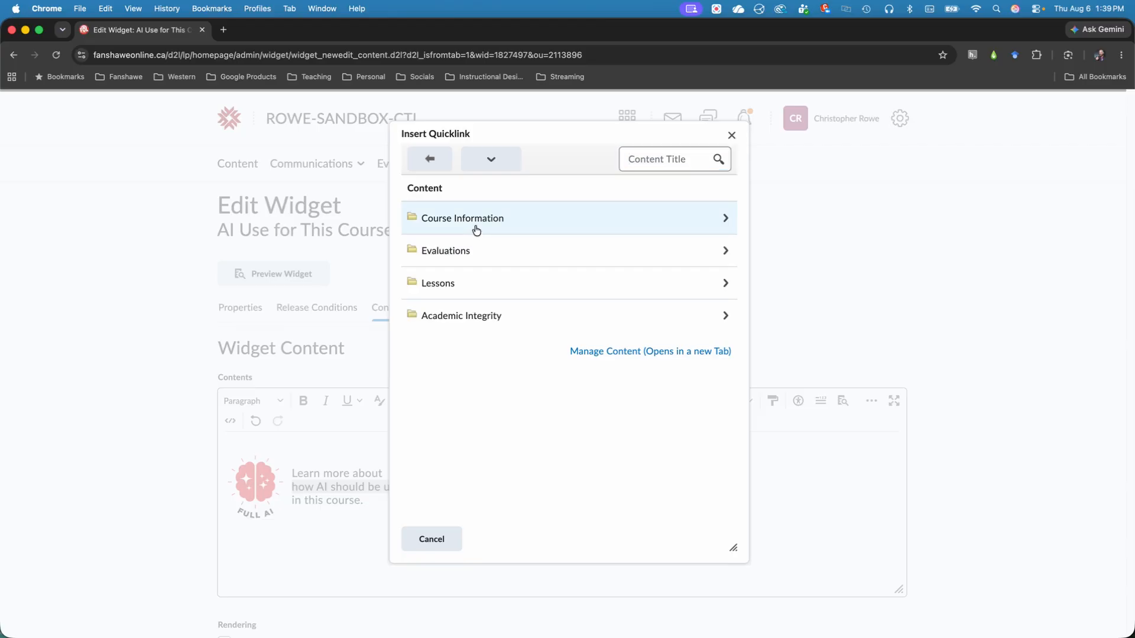
left_click(477, 230)
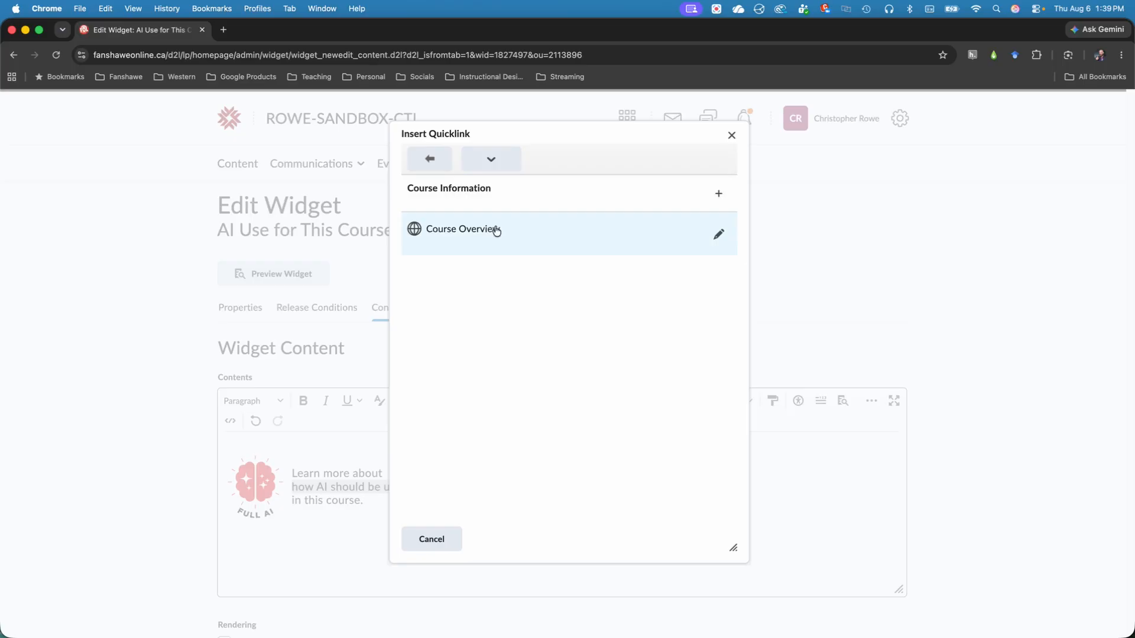
left_click(500, 238)
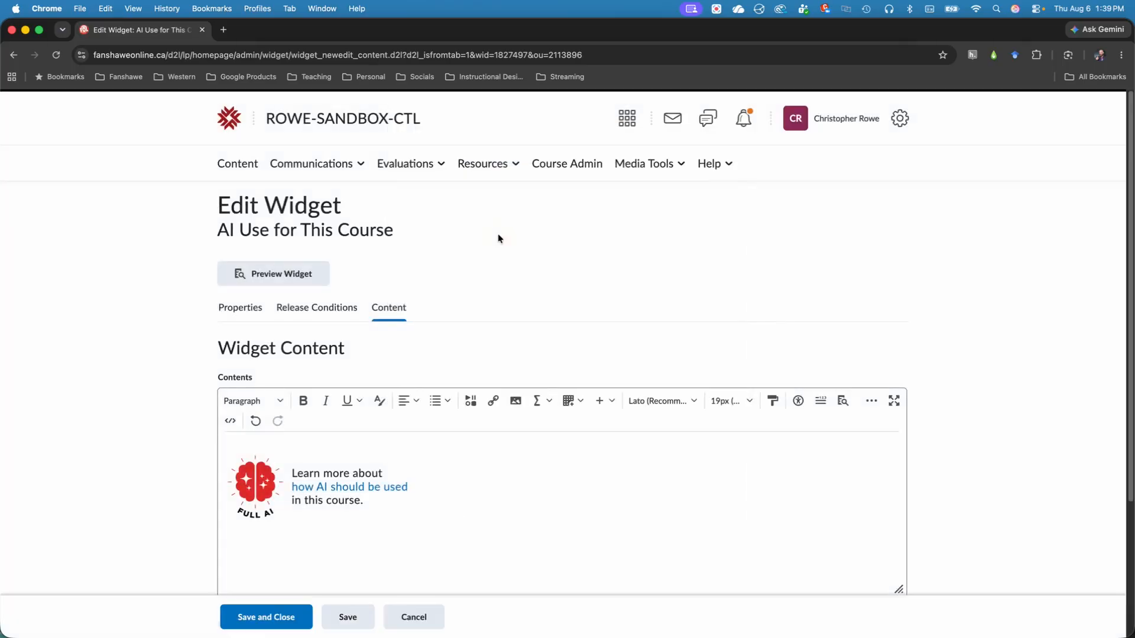
left_click(284, 615)
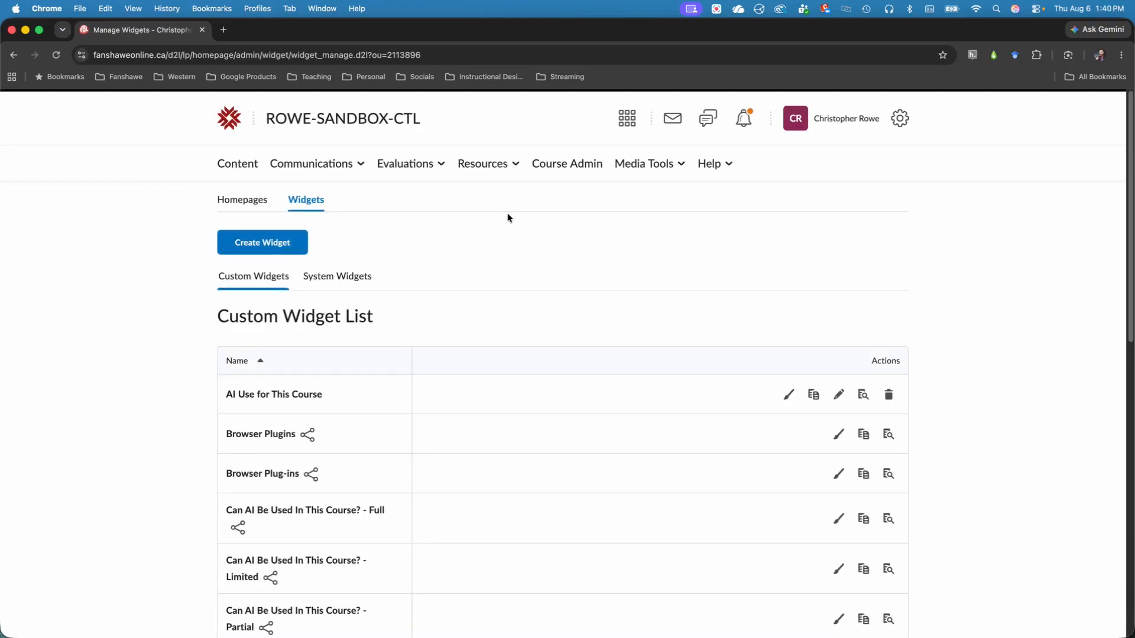
Return to the course homepage and test the AI widget's link, checking the Use of Artificial Intelligence section on the page it opens.
left_click(365, 125)
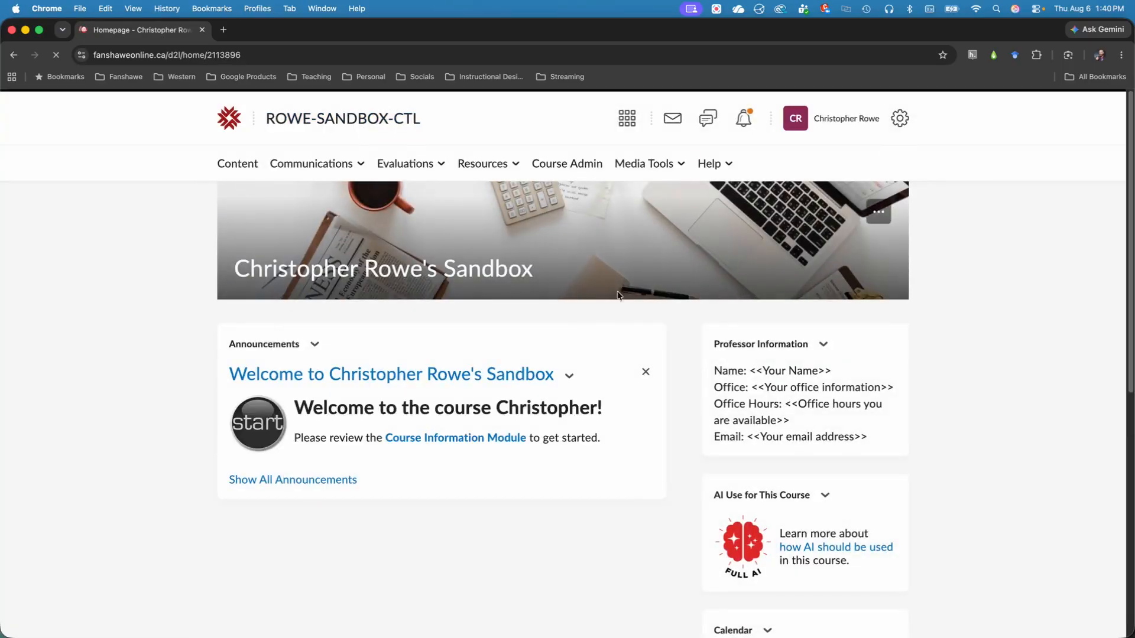
left_click(820, 551)
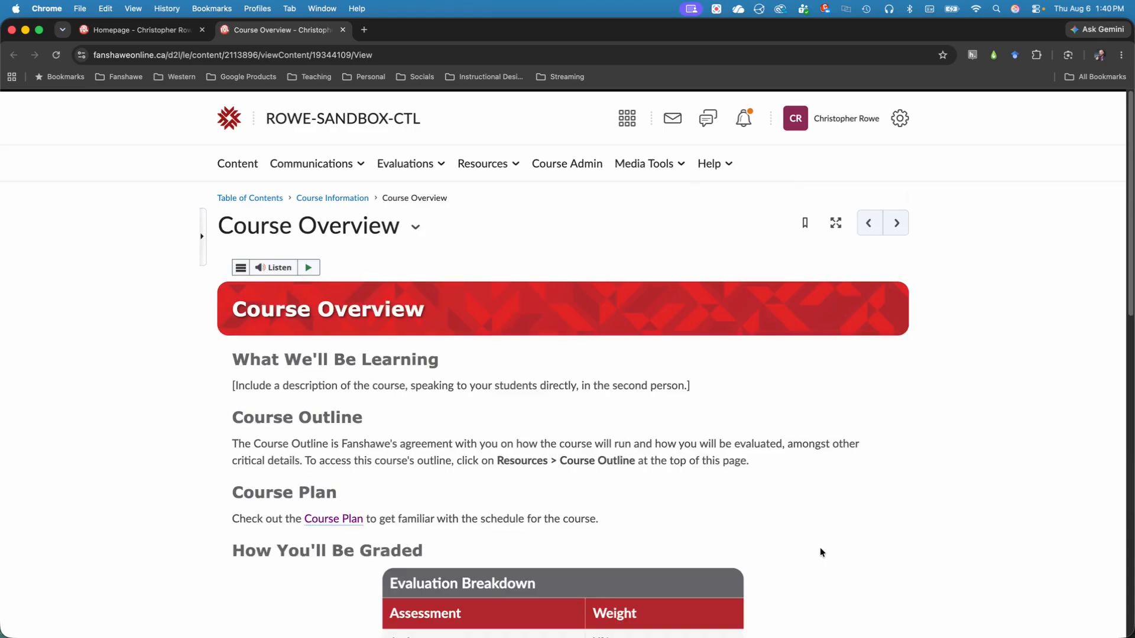
scroll(818, 545, "down", 5)
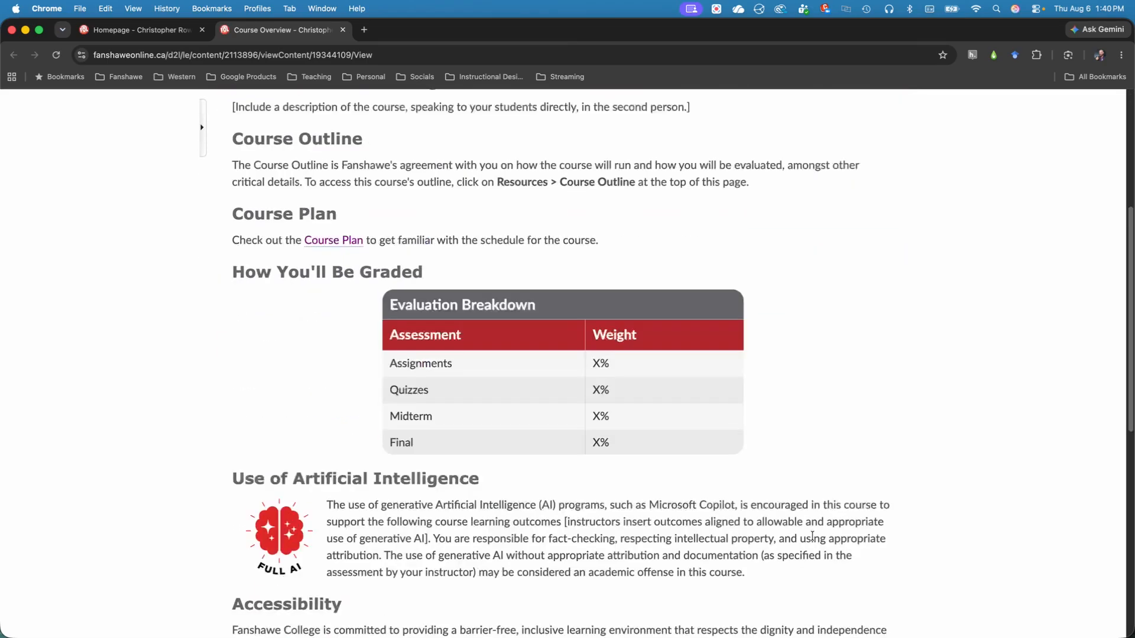